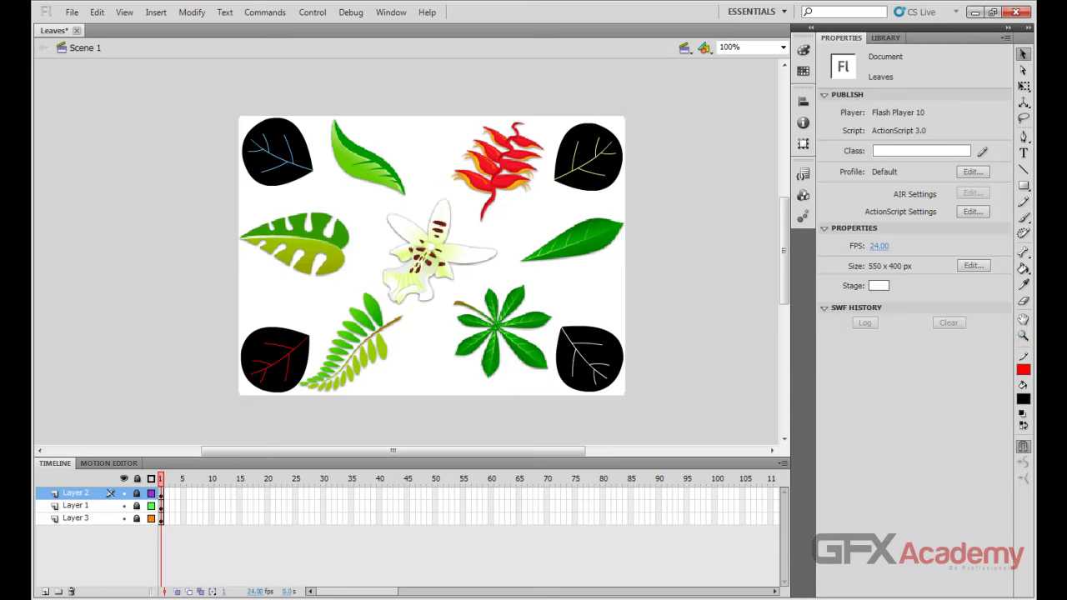
Magnify the white flower to 200% with the Zoom tool, then return the stage to 100%.
key("z")
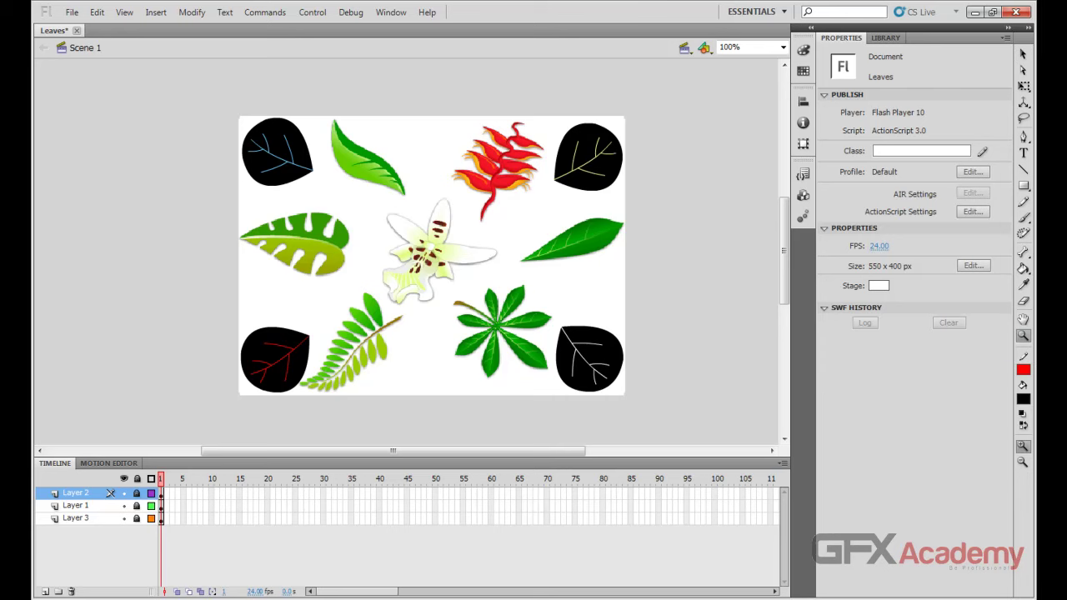
left_click(475, 238)
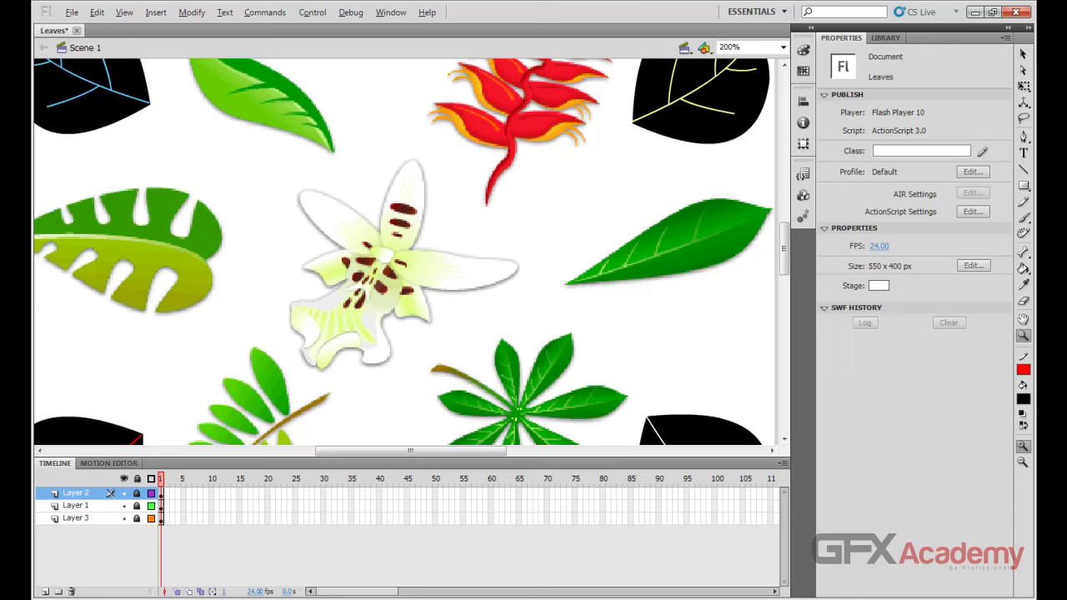
key("alt")
key("alt")
key("ctrl+1")
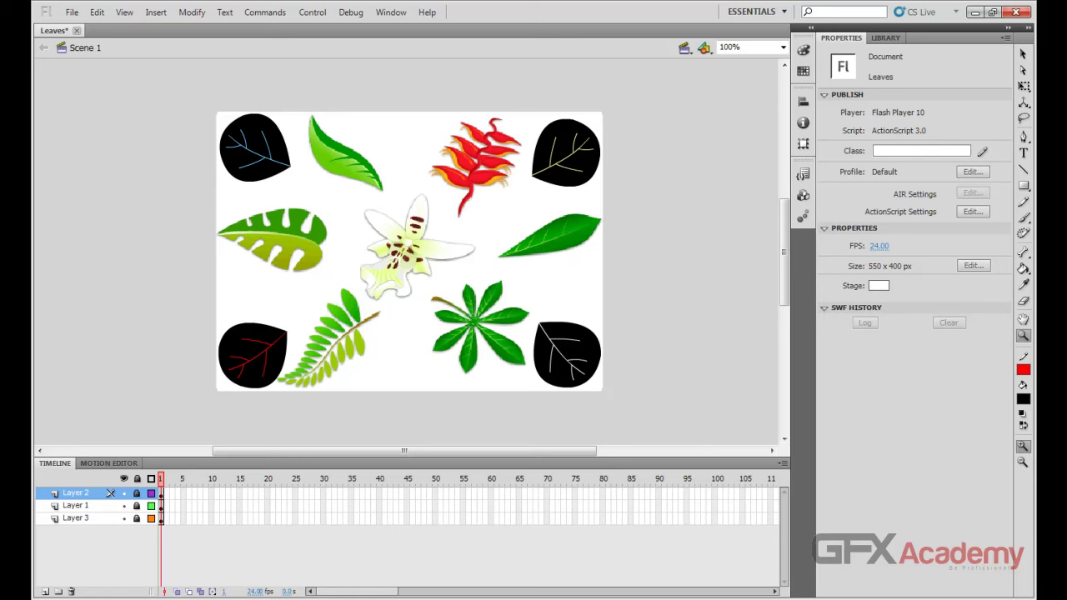
Zoom the stage in stepwise to 800%, then back out to 100%.
key("ctrl+equal")
key("ctrl+equal")
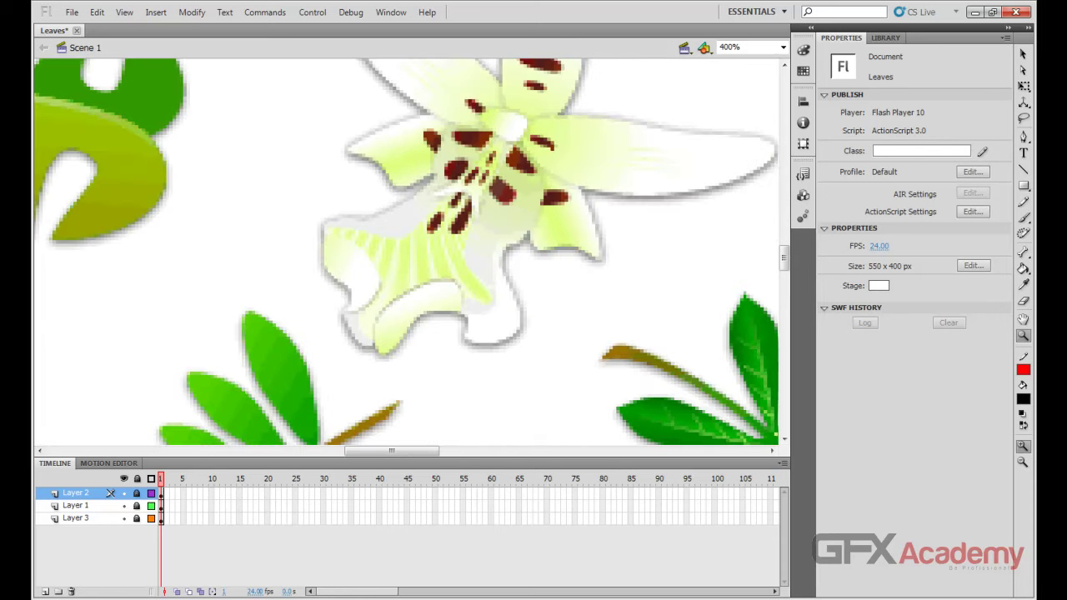
key("ctrl+equal")
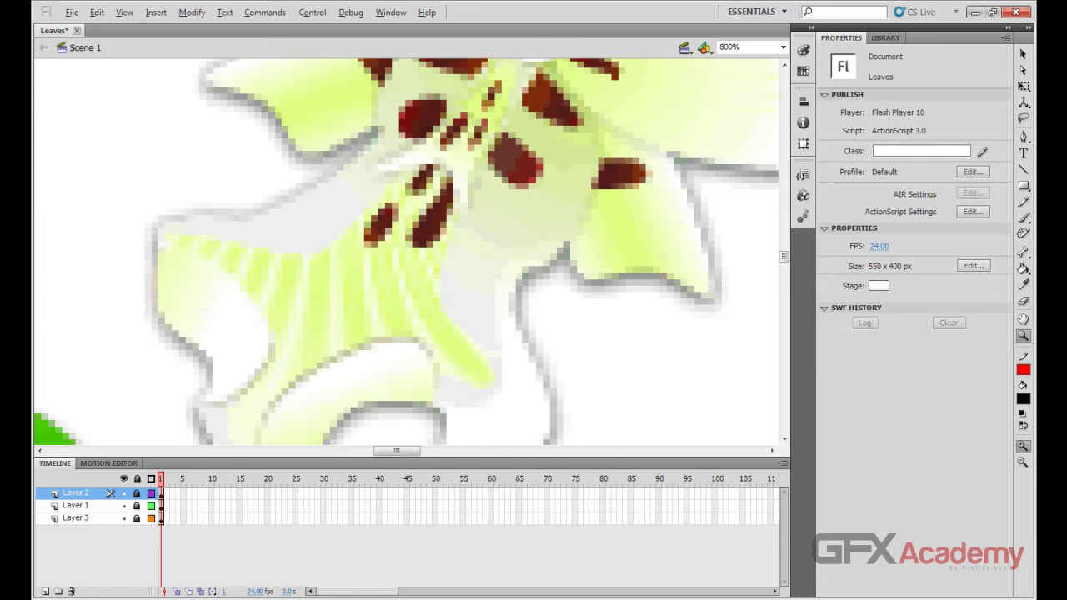
key("ctrl+minus")
key("ctrl+minus")
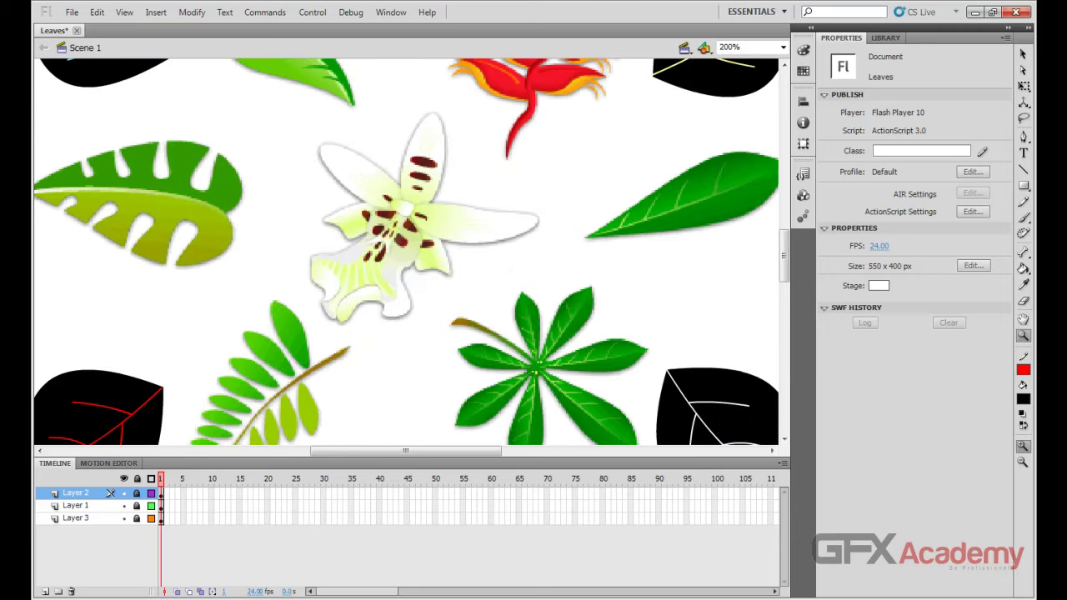
key("ctrl+minus")
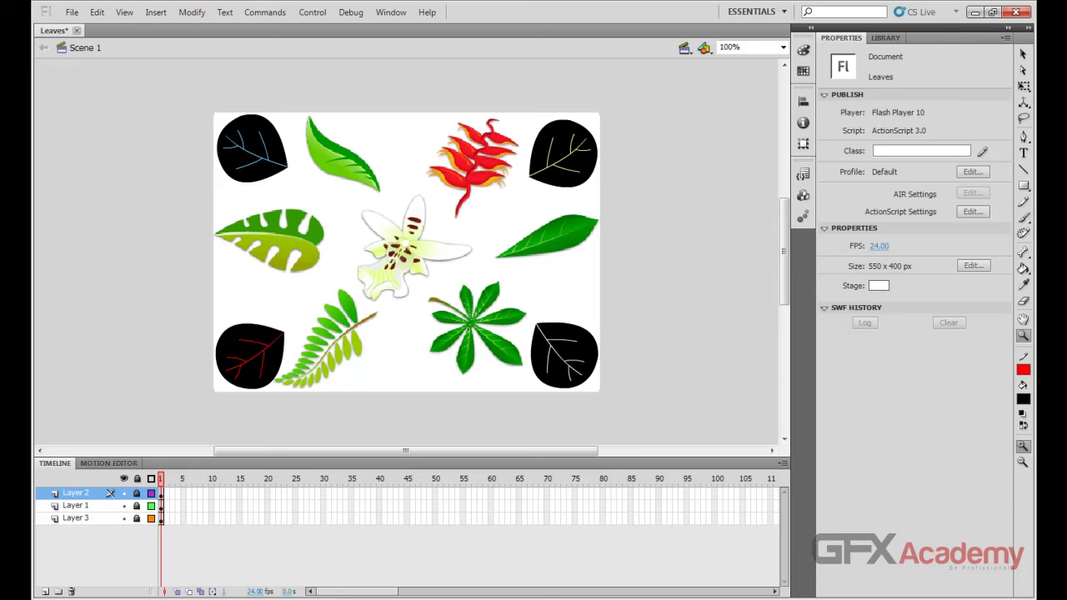
Switch to the Selection tool, zoom in to 400% and return the stage to 100%.
key("v")
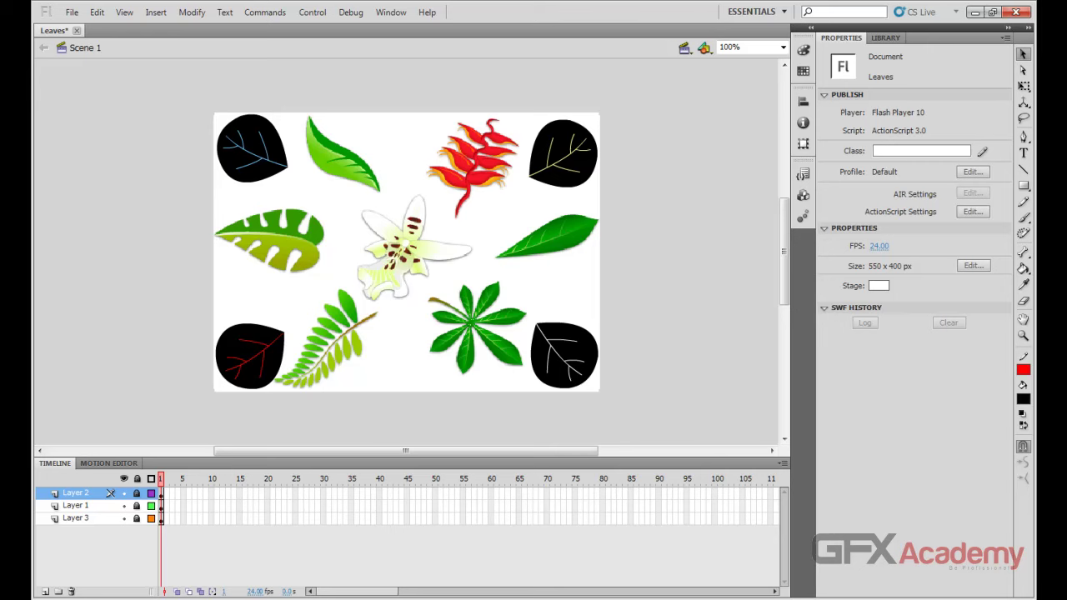
key("ctrl+equal")
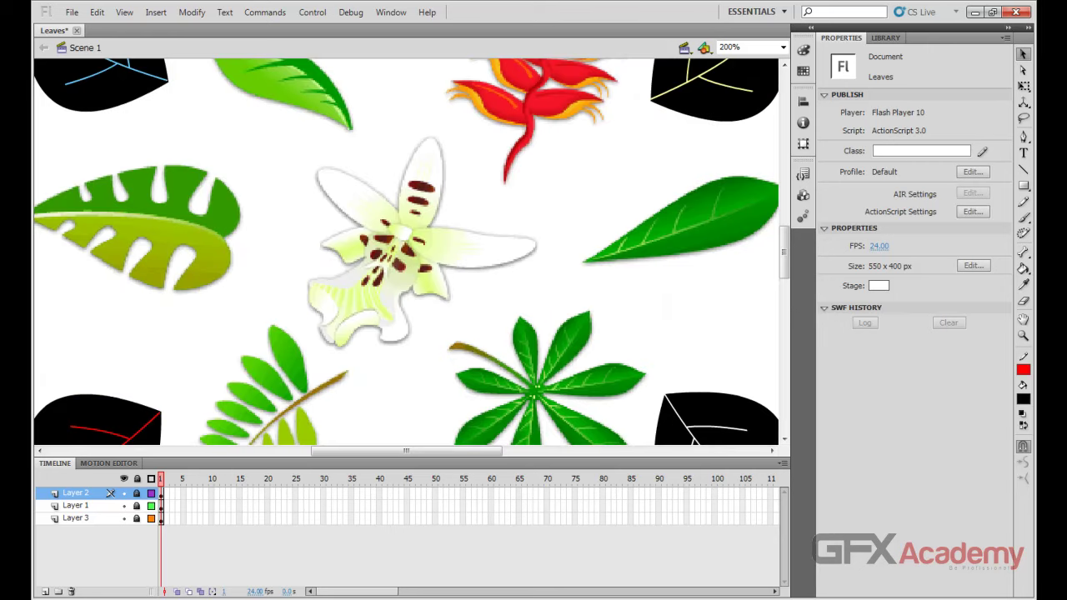
key("ctrl+equal")
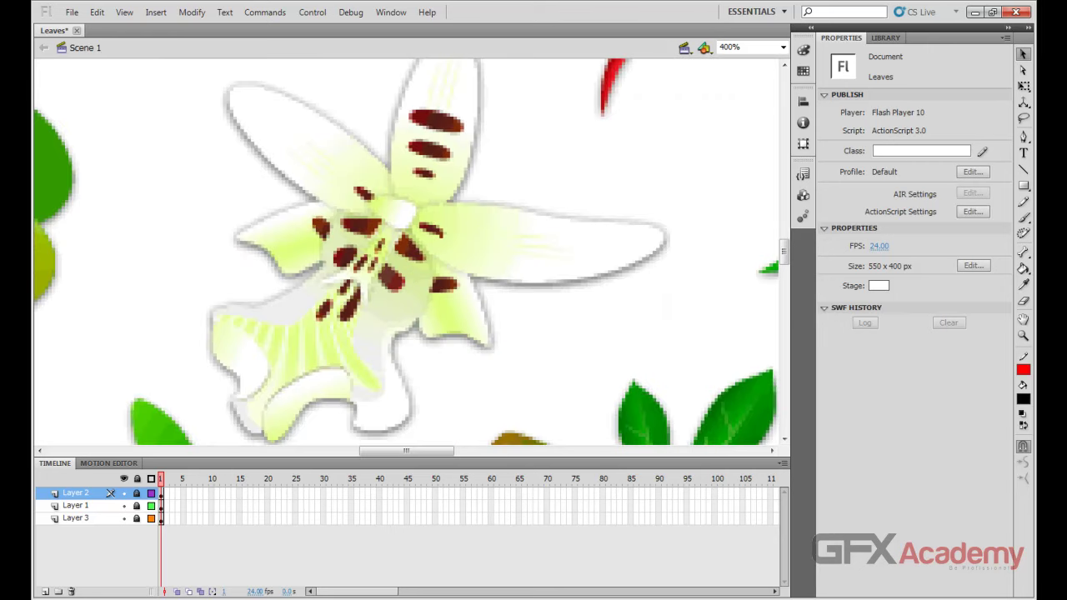
key("ctrl+minus")
key("ctrl+minus")
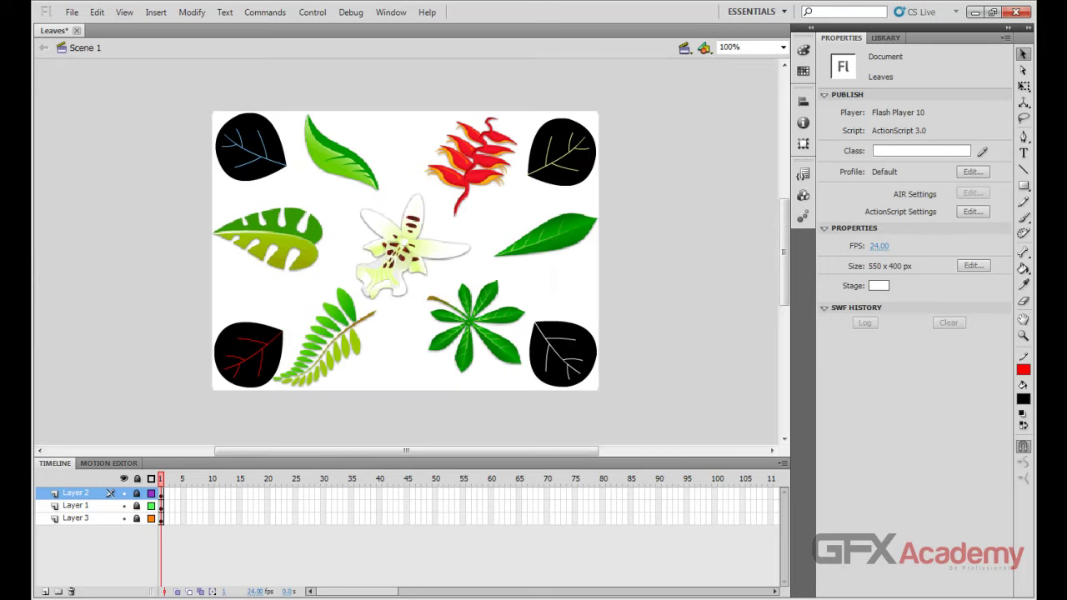
key("ctrl+minus")
key("ctrl+equal")
key("ctrl+equal")
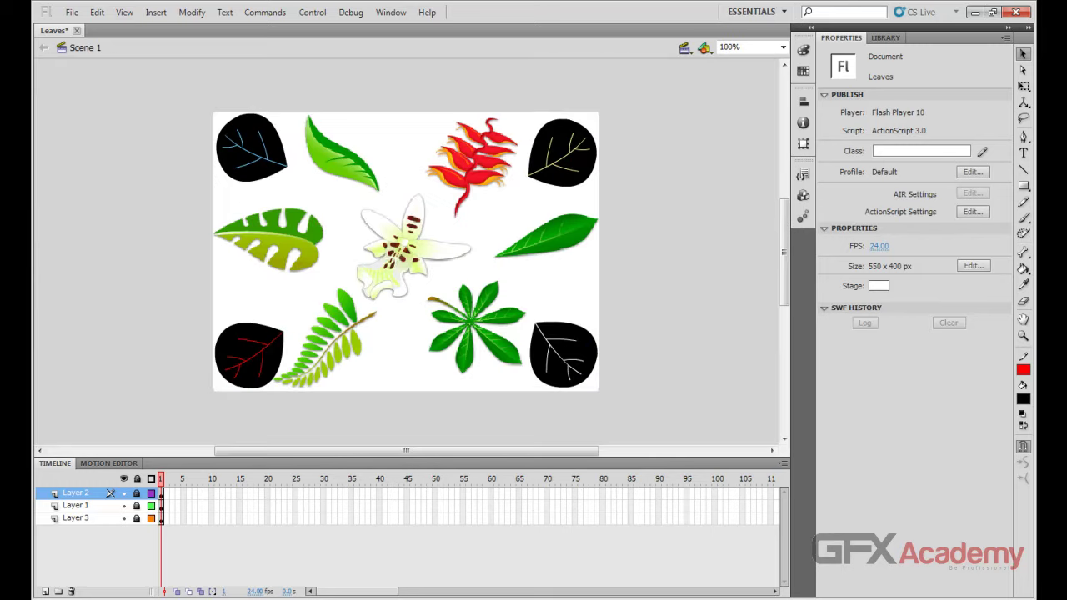
key("ctrl+minus")
Review the preset magnification levels and set the stage magnification to 200%.
left_click(124, 13)
key("Down")
key("Down")
key("Down")
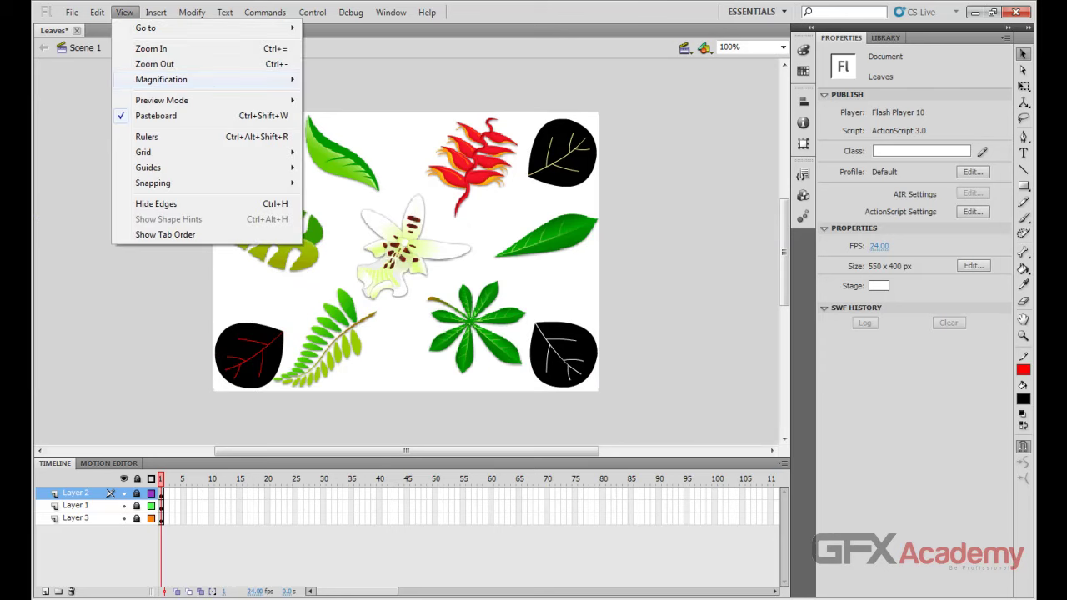
key("Right")
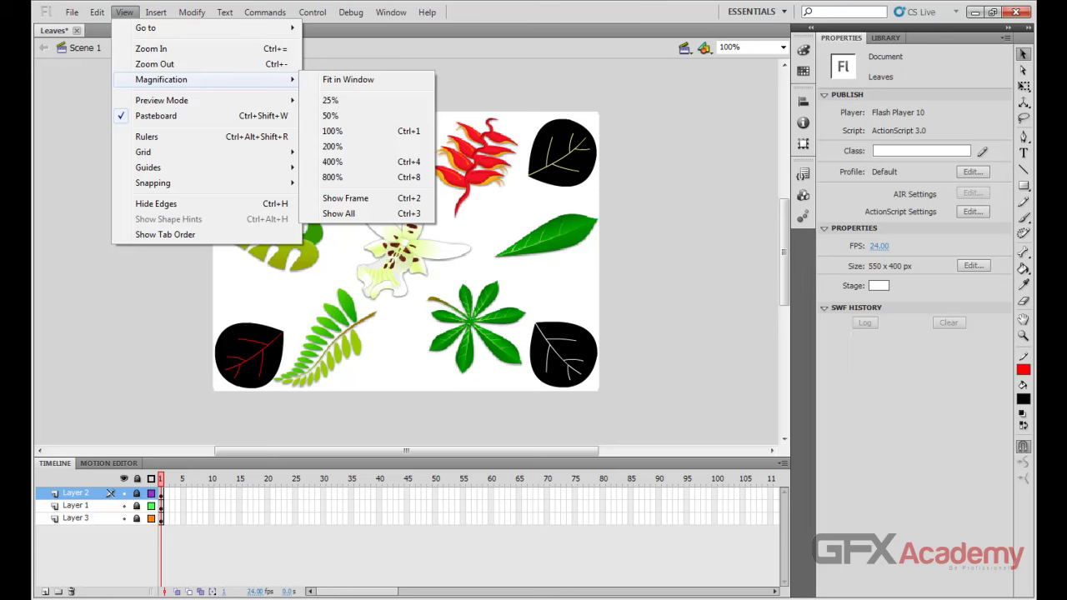
key("Down")
key("Down")
key("Down")
key("Down")
key("Down")
key("Down")
key("Down")
key("Up")
key("Up")
key("Up")
key("Up")
key("Up")
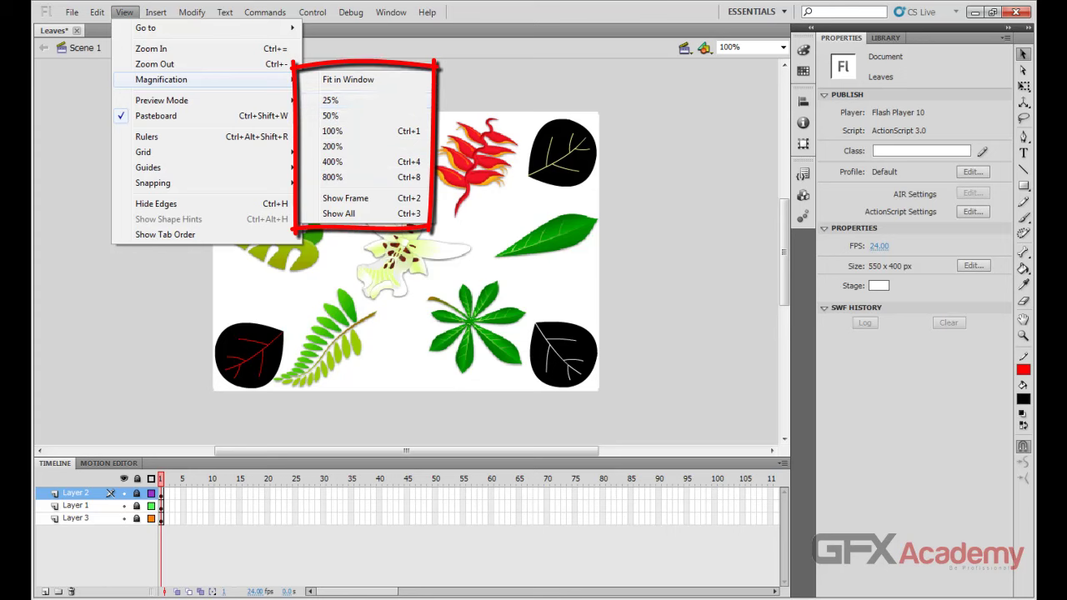
key("Down")
key("Down")
key("Down")
key("Down")
key("Down")
key("Down")
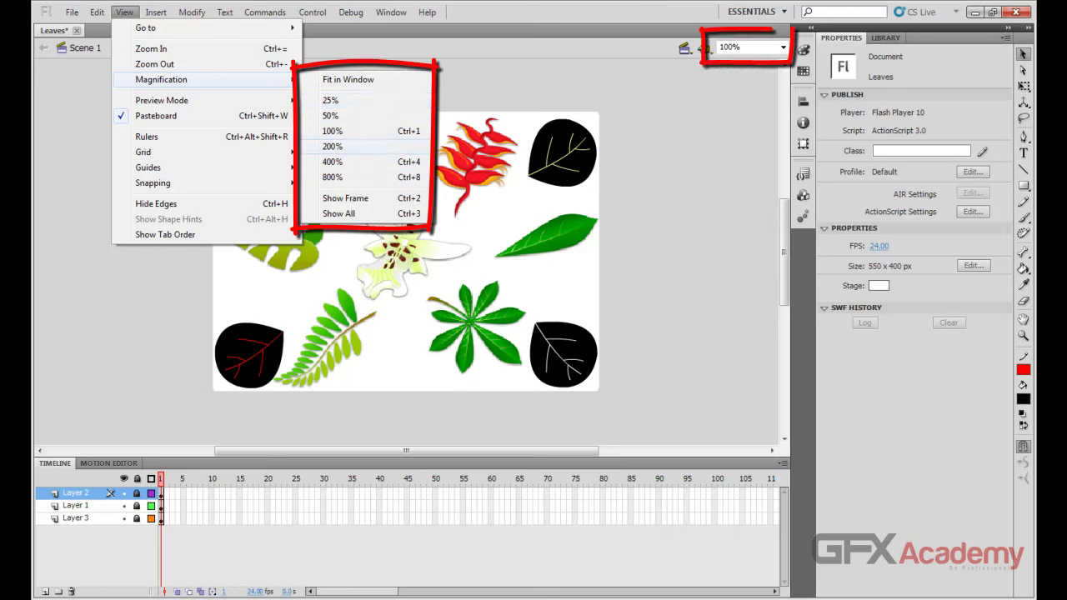
key("Up")
key("Up")
key("Down")
key("Return")
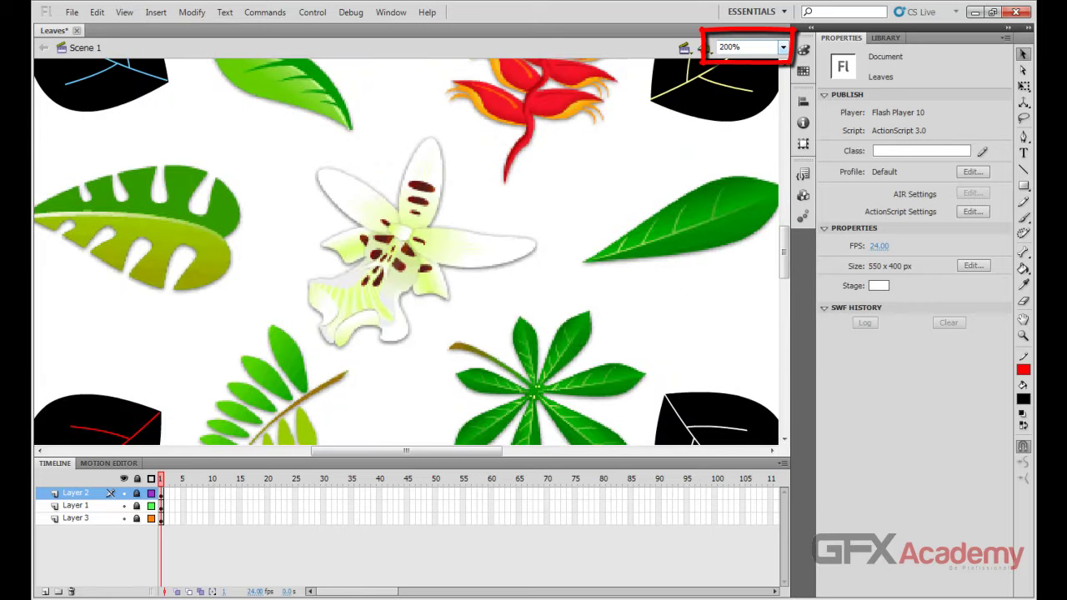
Reduce the stage magnification to 50% and further to 25%.
left_click(782, 47)
left_click(727, 97)
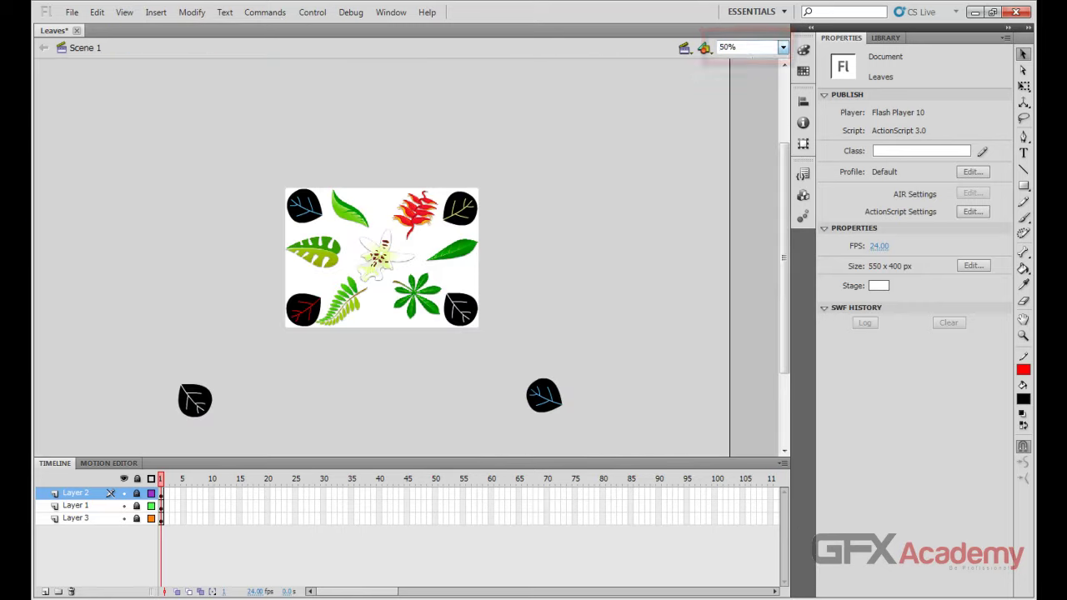
left_click(783, 48)
key("Return")
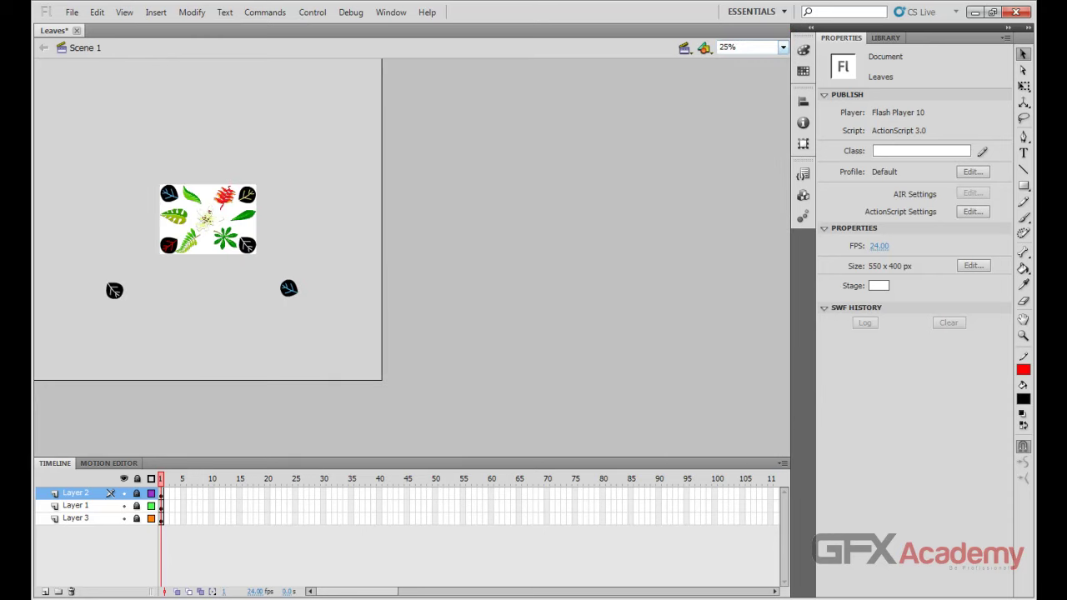
Raise the stage magnification through the 200%, 400% and 800% presets.
key("alt+Down")
key("Up")
key("Up")
key("Down")
key("Down")
key("Down")
key("Down")
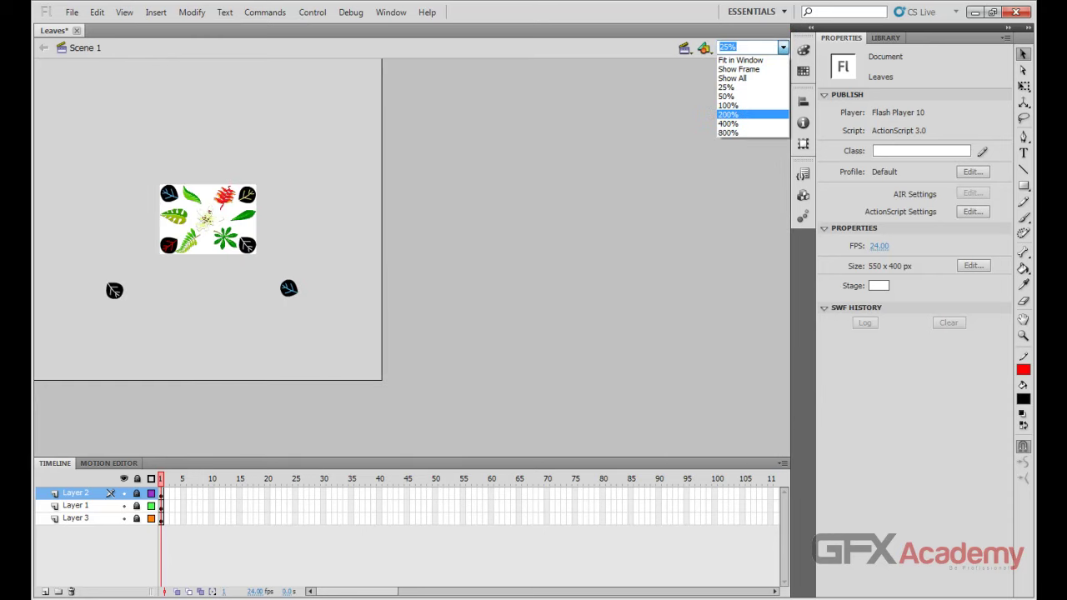
key("Return")
key("alt+Down")
key("Down")
key("Return")
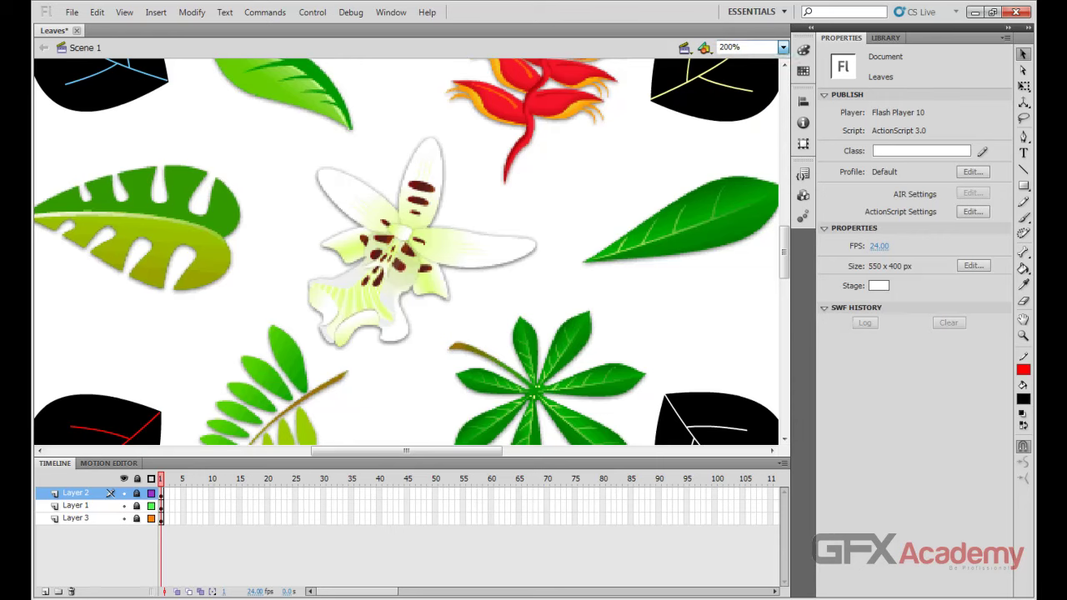
key("alt+Down")
key("Down")
key("Return")
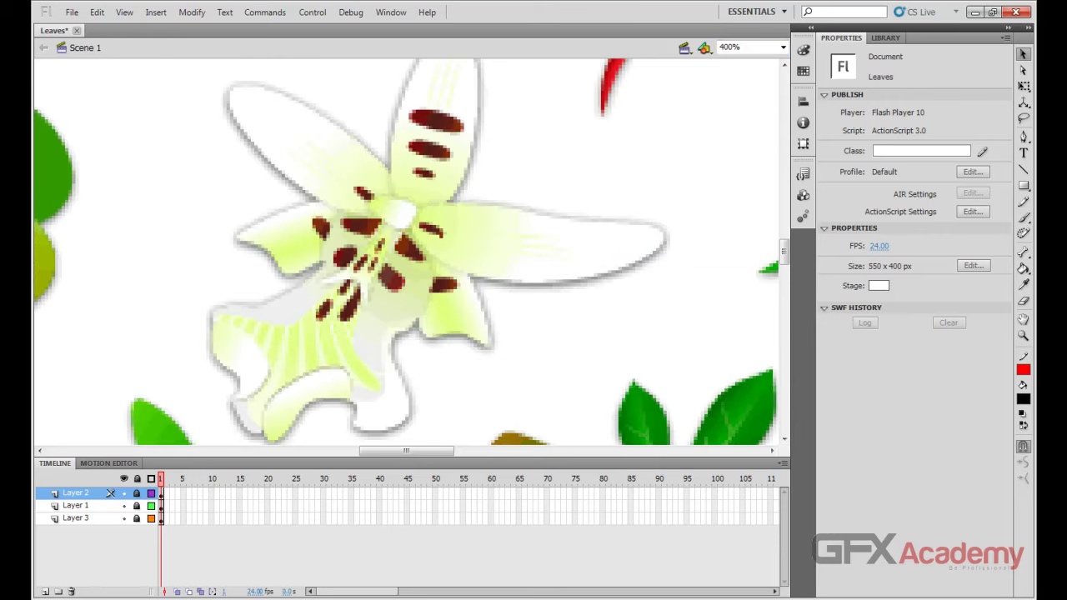
key("alt+Down")
key("Down")
key("Return")
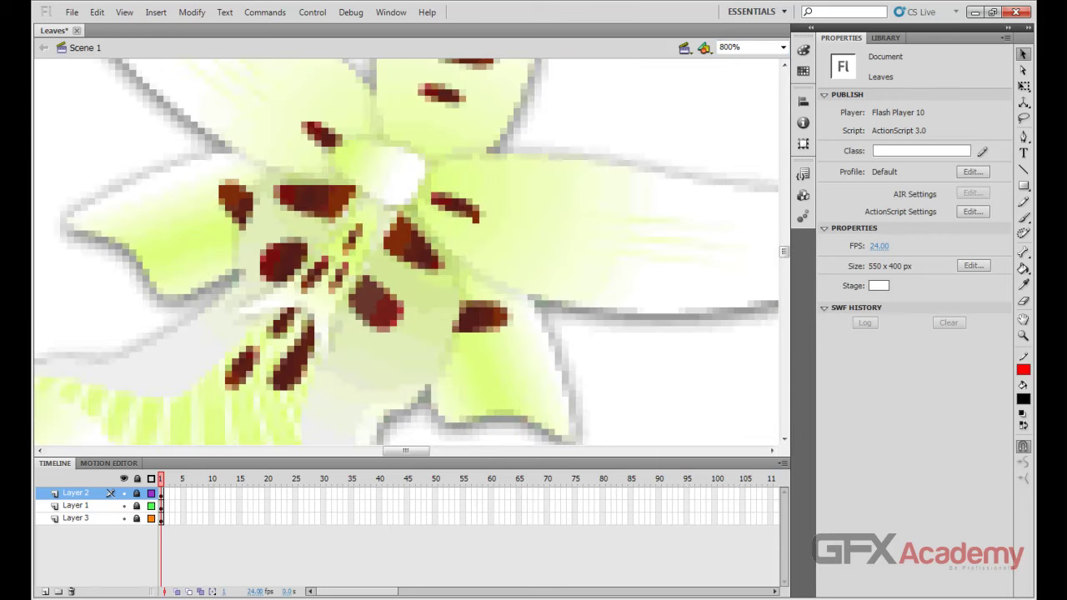
Zoom in beyond the presets to 2000%, then zoom back out to 125%.
key("ctrl+=")
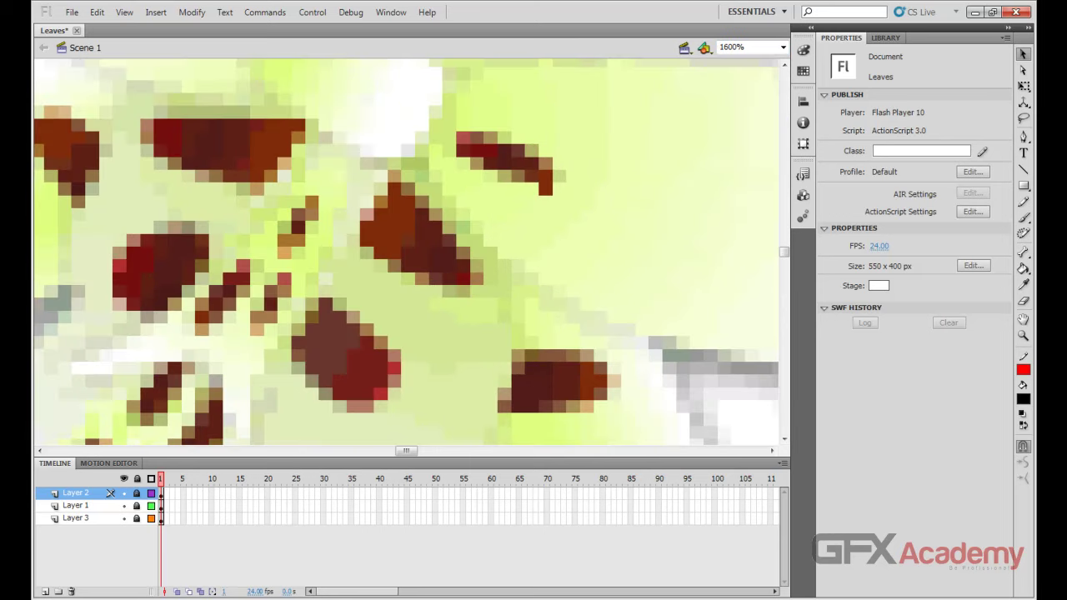
key("alt+Down")
key("Down")
key("Return")
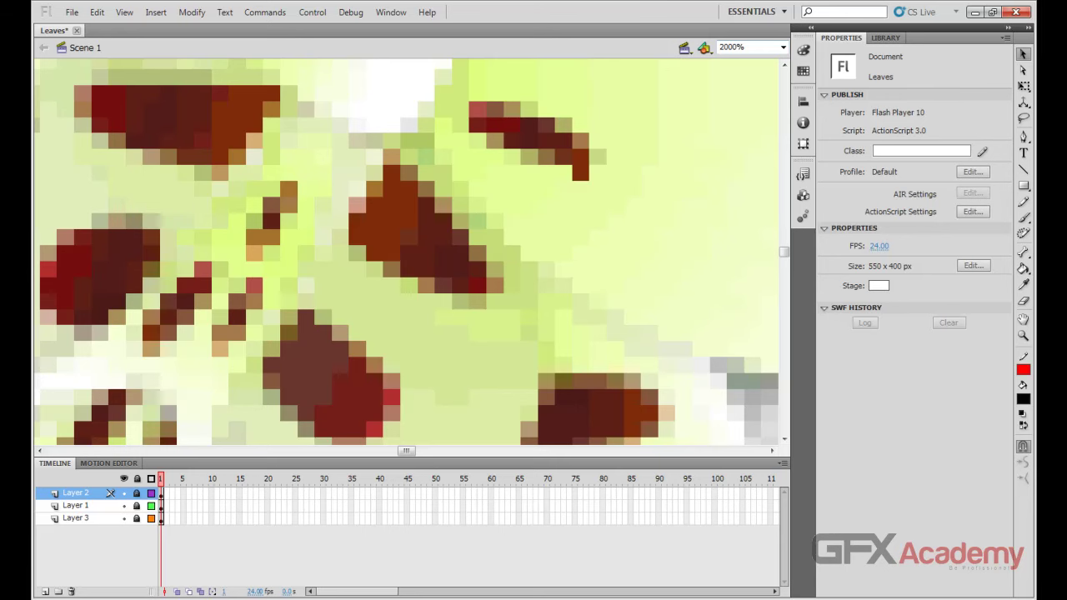
key("ctrl+-")
key("ctrl+-")
key("ctrl+-")
key("ctrl+-")
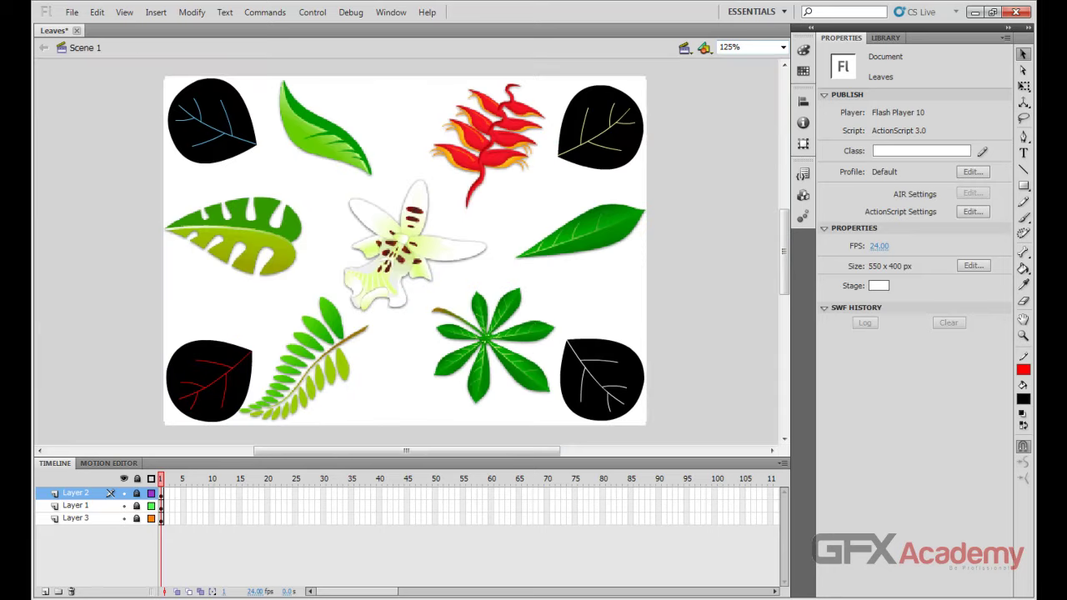
Set the stage magnification to Fit in Window, then to Show Frame.
left_click(782, 47)
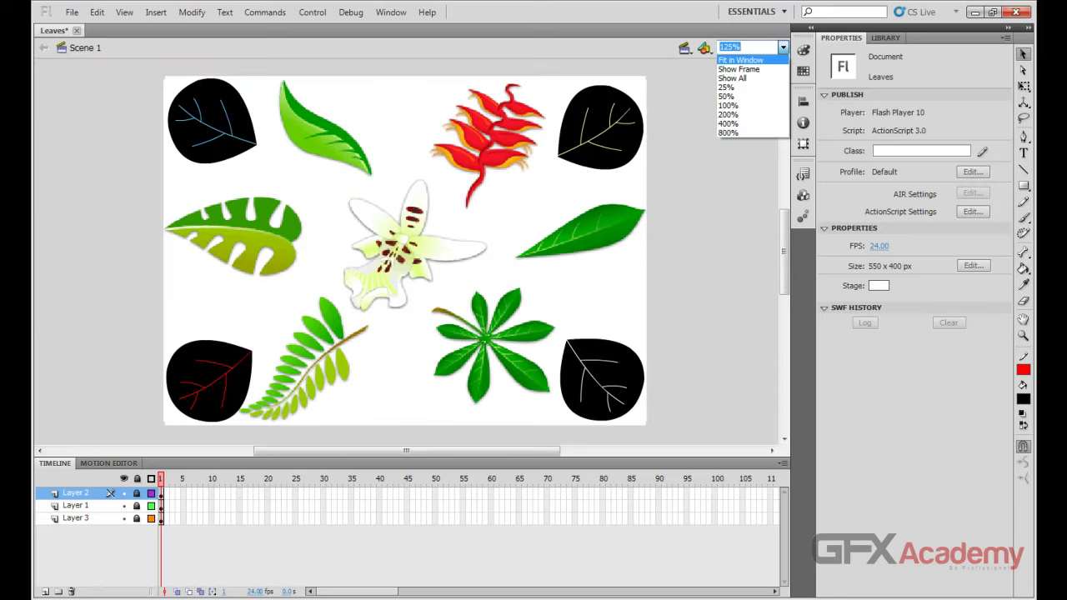
left_click(741, 60)
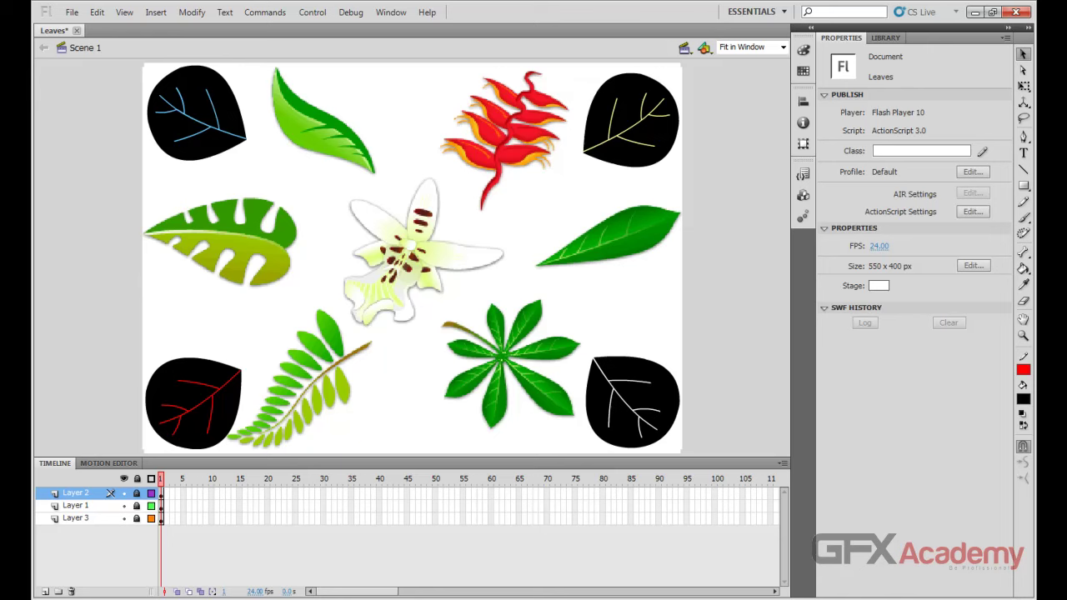
left_click(783, 47)
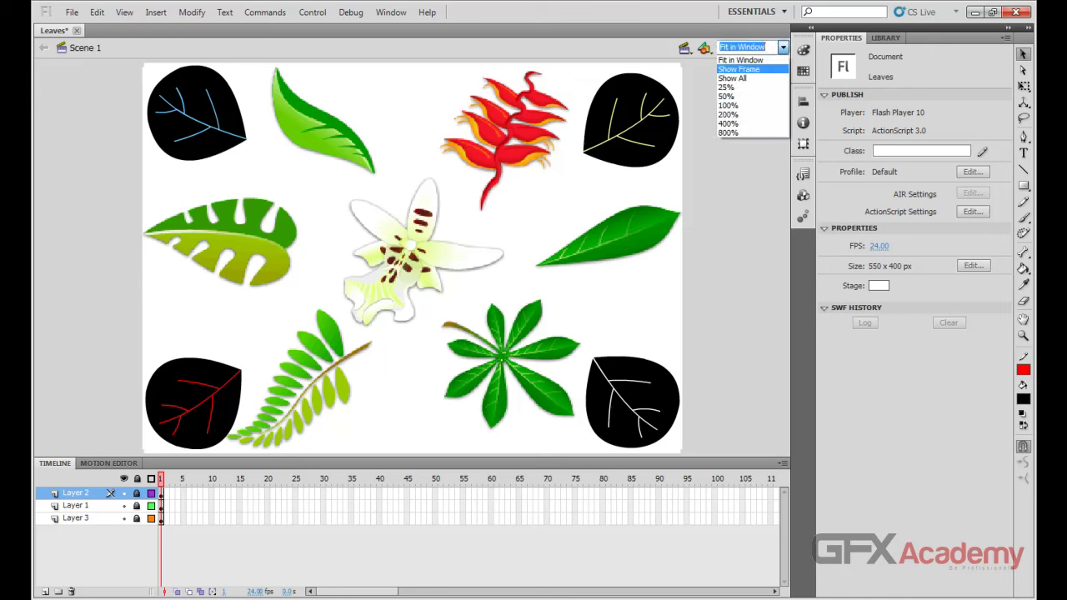
key("Return")
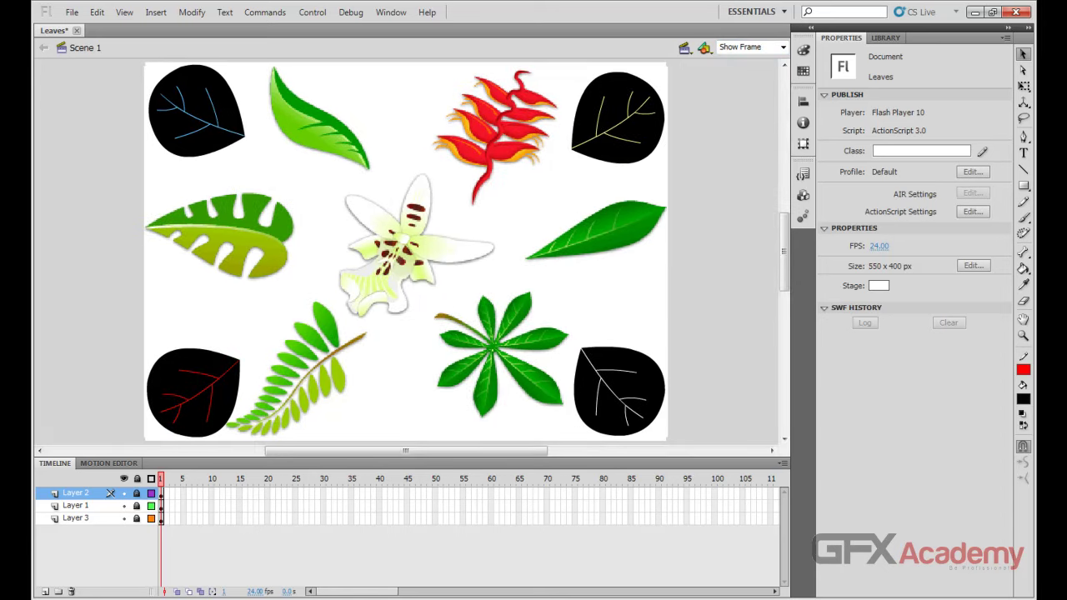
Display all artwork including the leaves outside the stage with Show All, then return to Fit in Window.
left_click(783, 48)
left_click(738, 78)
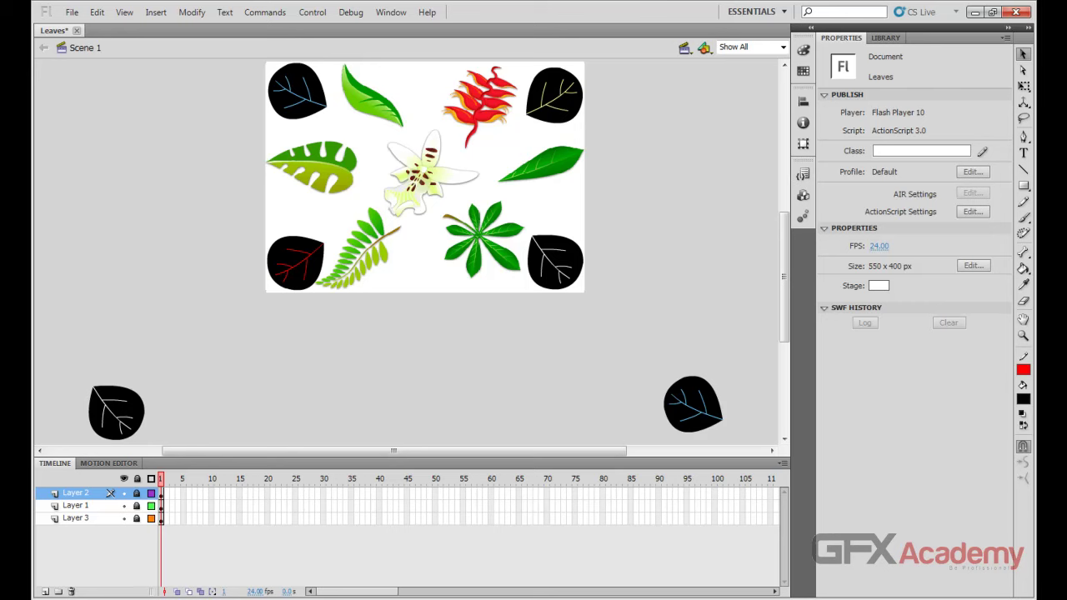
left_click(750, 47)
left_click(742, 59)
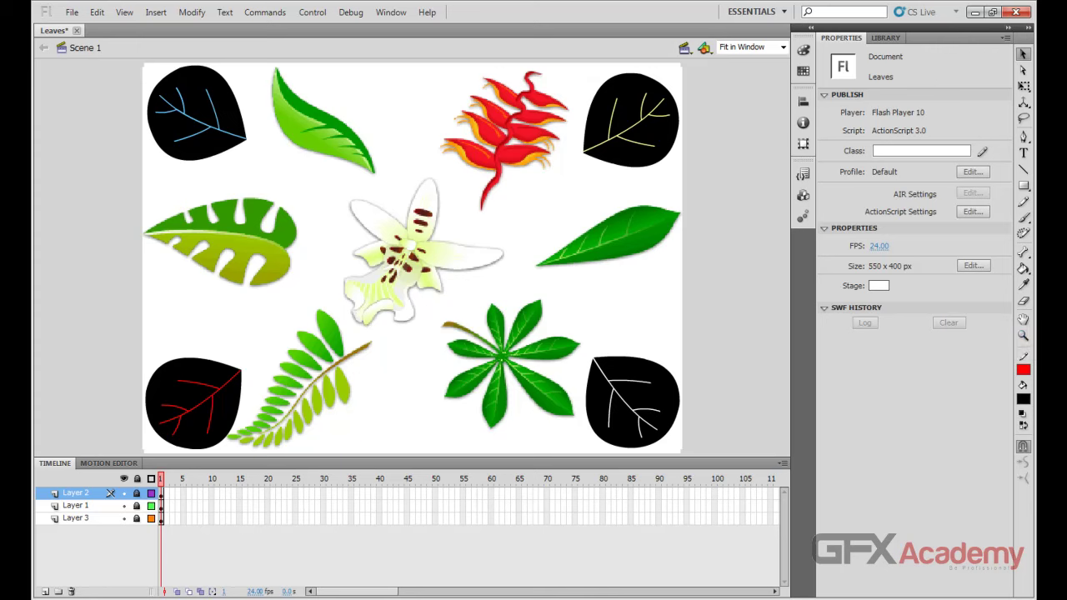
Check the available view commands and zoom the stage in to 279%.
left_click(124, 12)
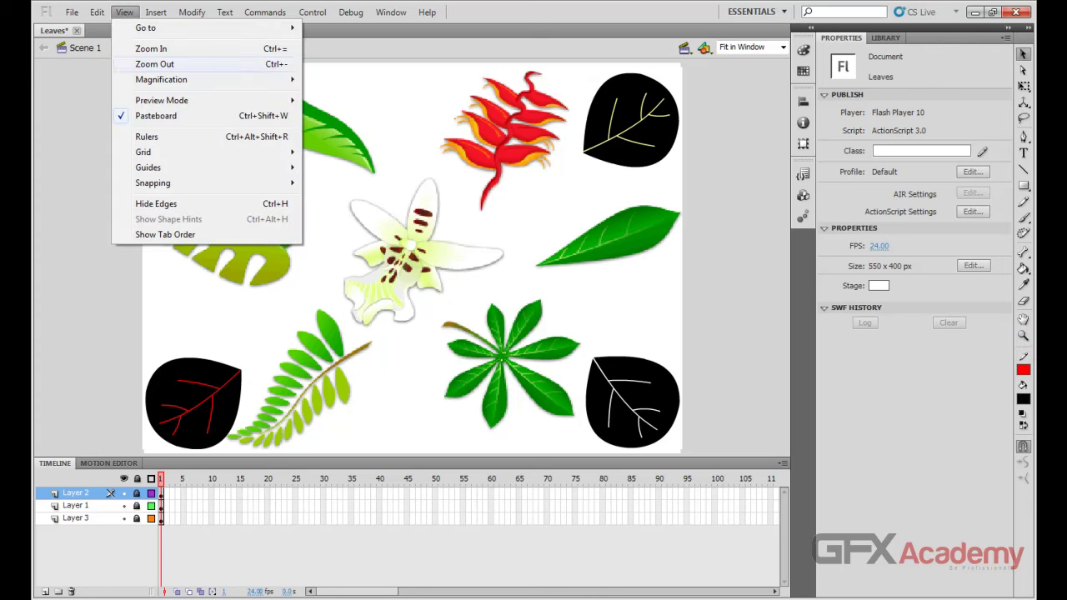
mouse_move(200, 79)
left_click(351, 11)
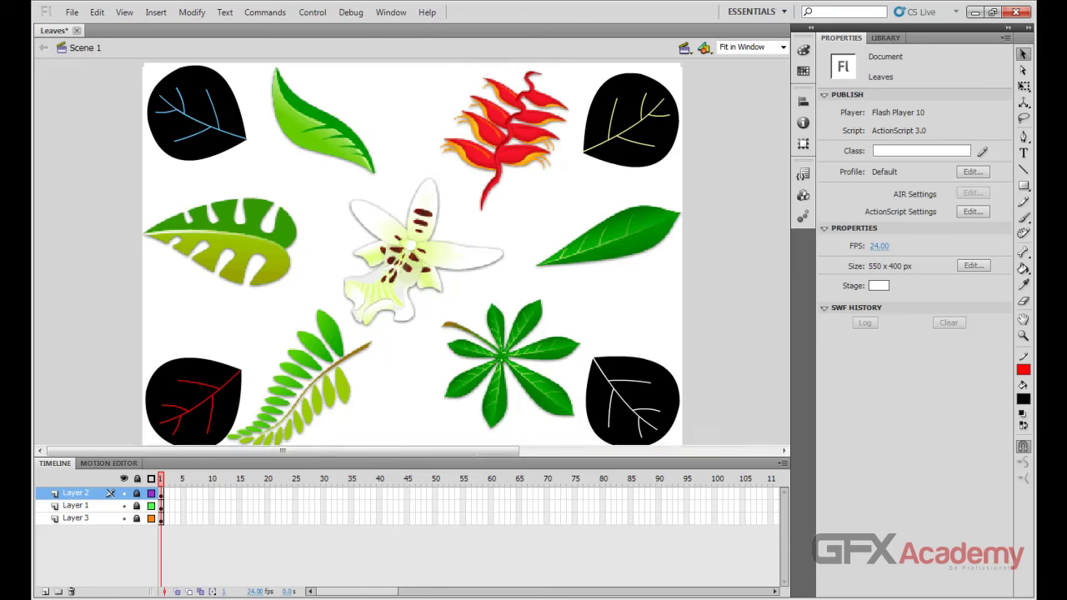
key("ctrl+equal")
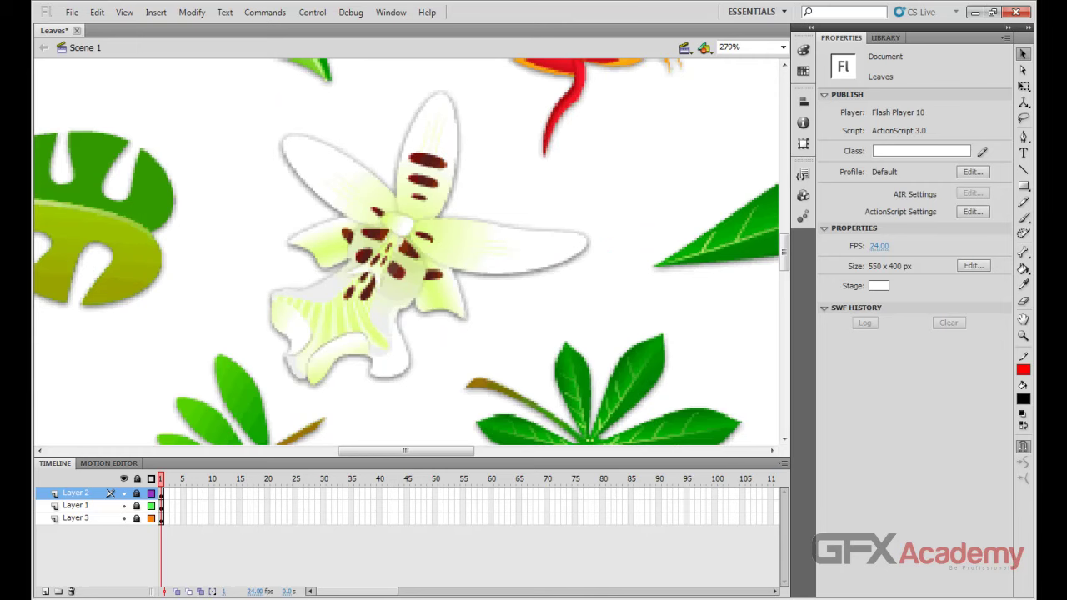
Zoom the stage out to 140%, then set its magnification to Fit in Window.
key("ctrl+minus")
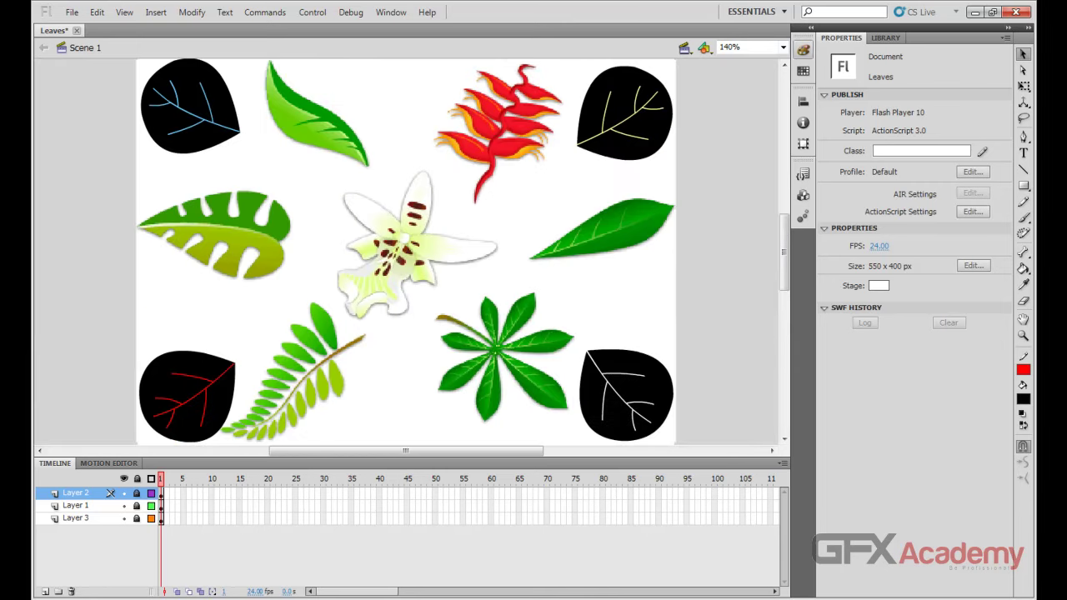
left_click(783, 47)
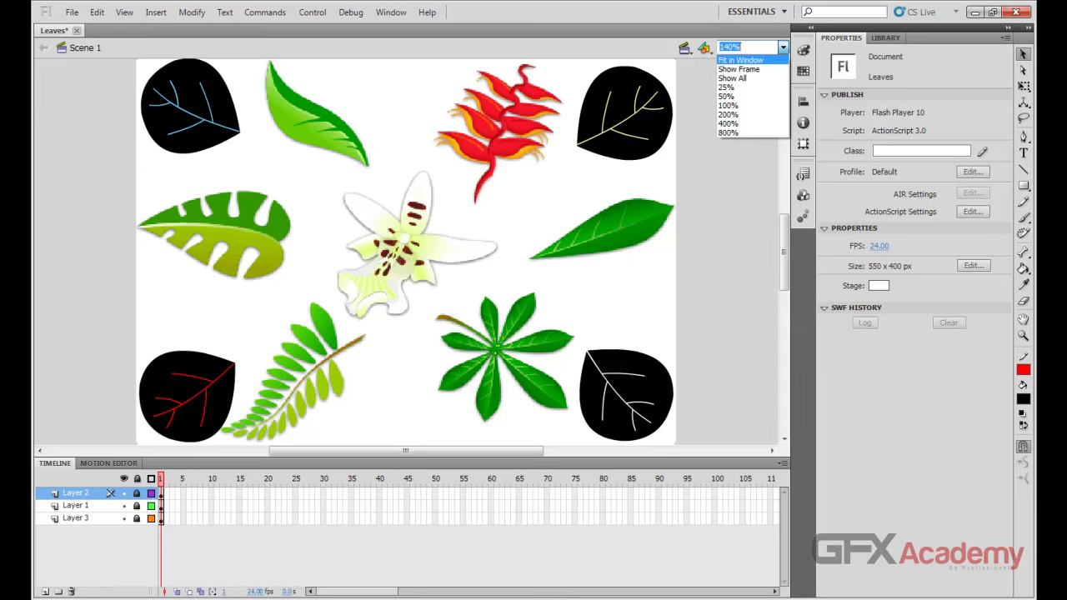
left_click(740, 60)
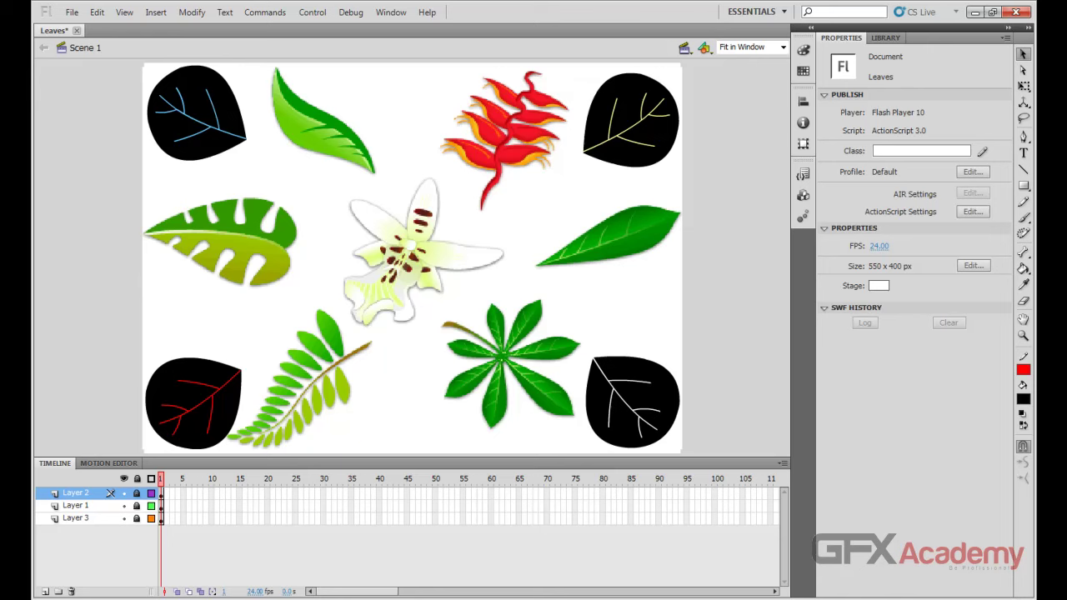
With the Hand tool, set the stage magnification to 100%, move the stage slightly upward and zoom in to 200%.
left_click(1022, 318)
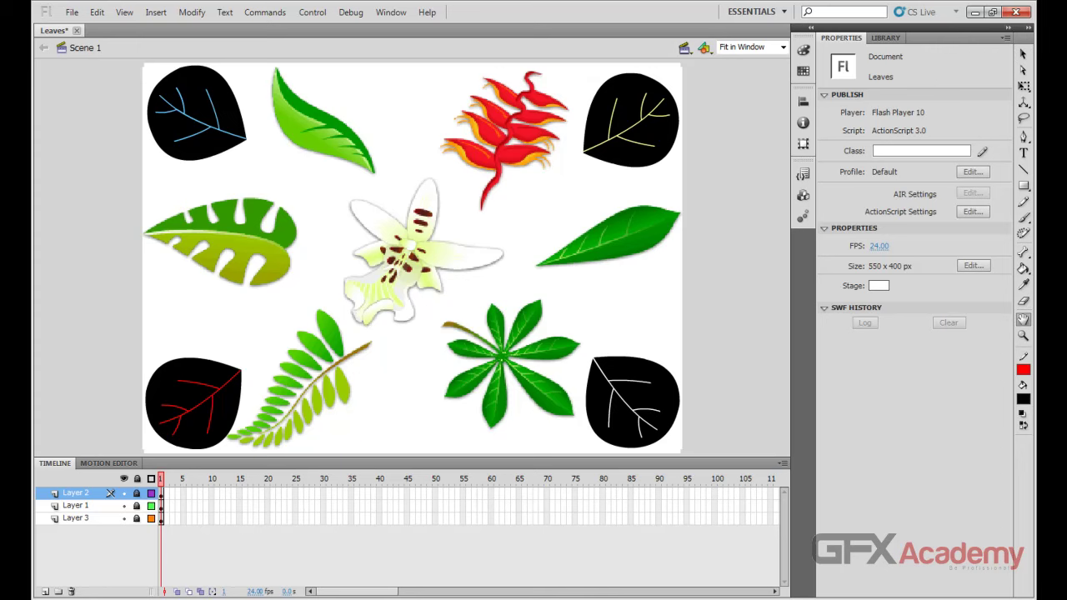
left_click(783, 47)
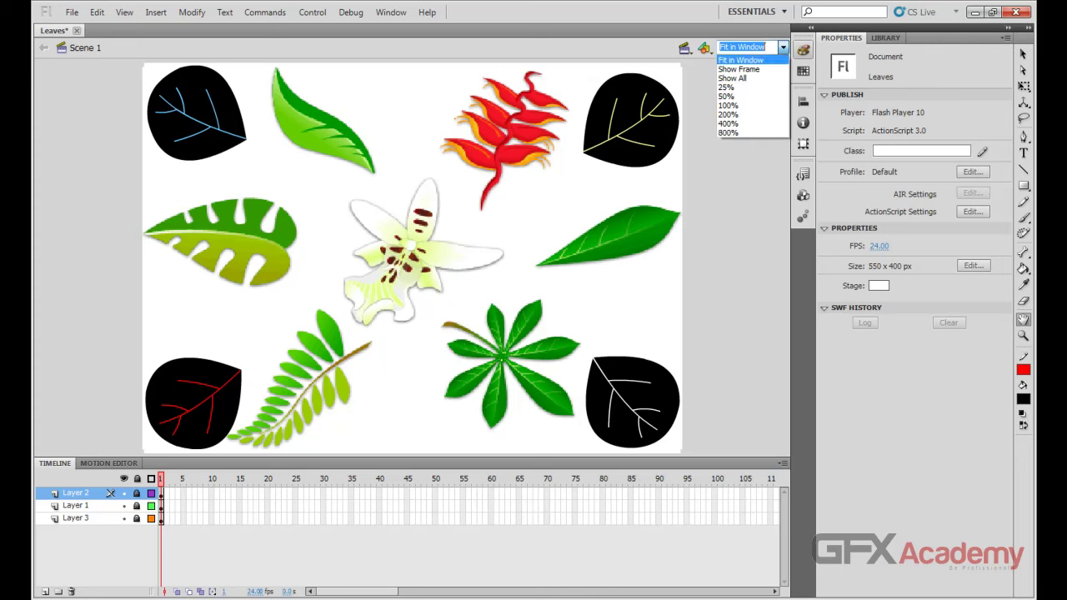
left_click(733, 105)
left_click_drag(409, 250, 405, 227)
key("ctrl+equal")
key("ctrl+equal")
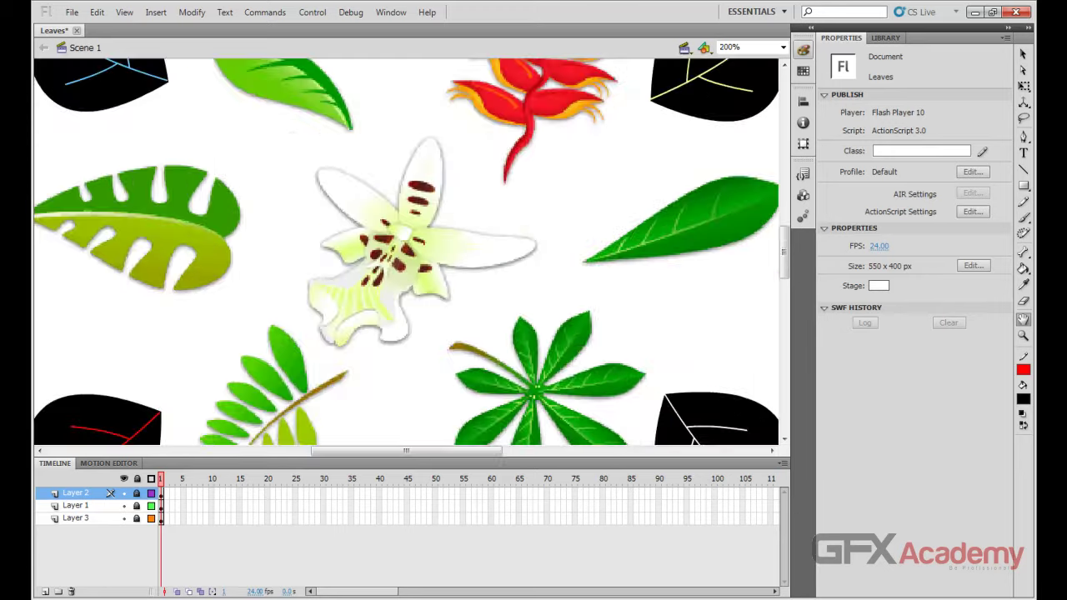
Pan around the enlarged artwork with the Hand tool, then zoom out to 100% and bring the whole stage into view.
left_click_drag(334, 209, 578, 374)
left_click_drag(209, 125, 171, 175)
key("ctrl+minus")
key("ctrl+minus")
left_click_drag(358, 258, 417, 262)
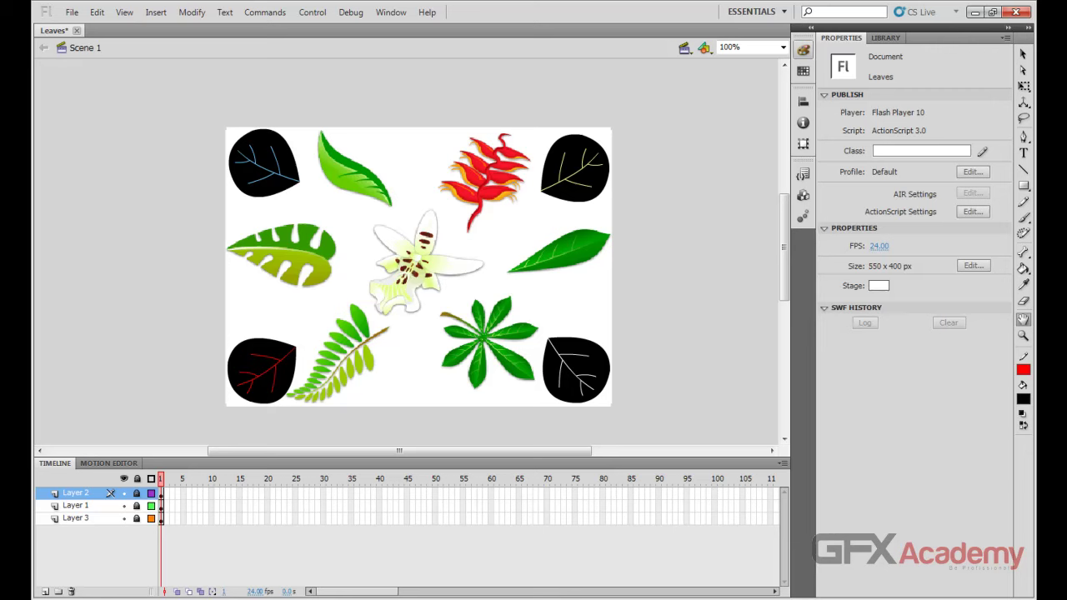
Switch back to the Selection tool and reposition the stage by temporarily invoking the Hand tool.
left_click(1022, 53)
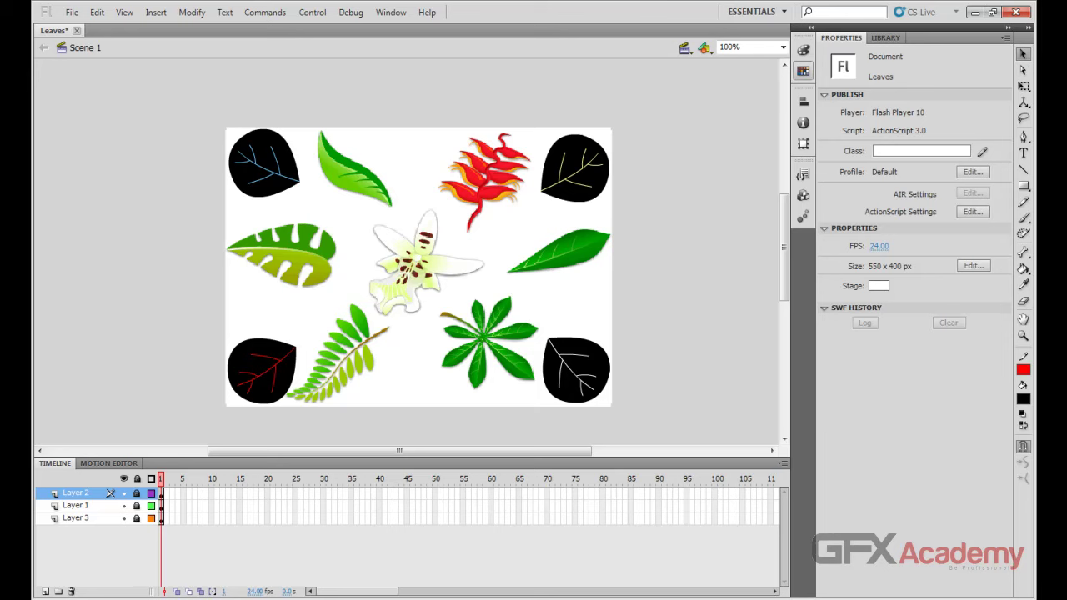
left_click_drag(417, 267, 422, 242)
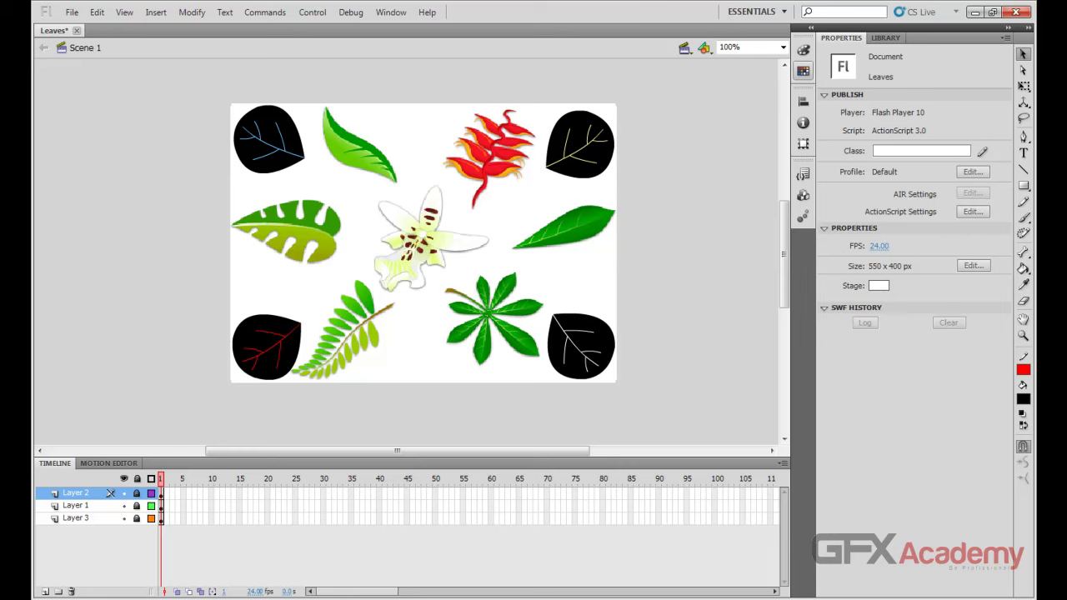
mouse_move(423, 241)
left_mouse_down()
mouse_move(281, 271)
mouse_move(435, 254)
left_mouse_up()
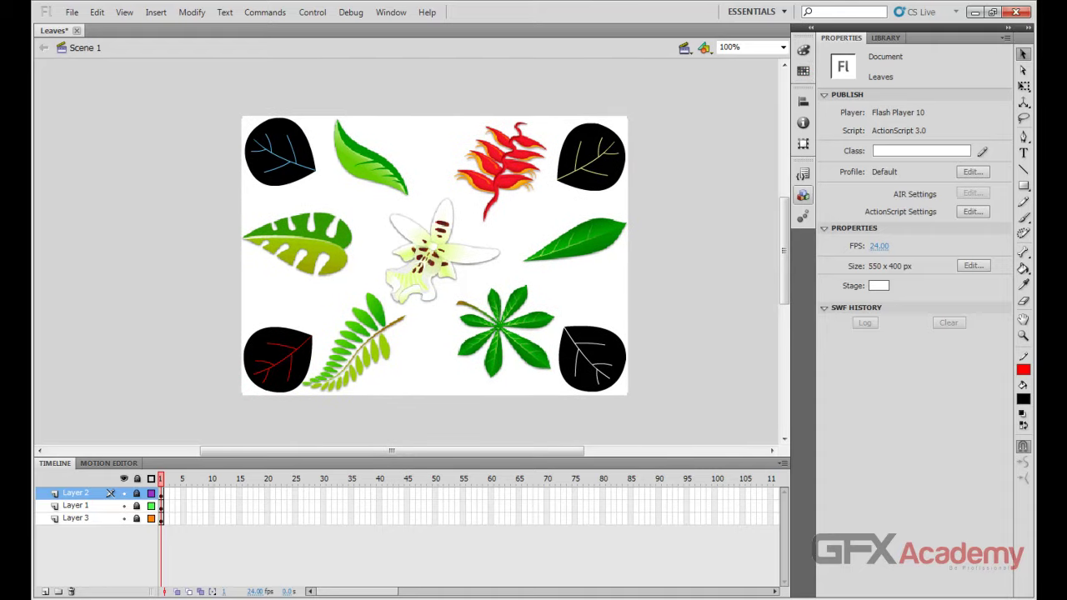